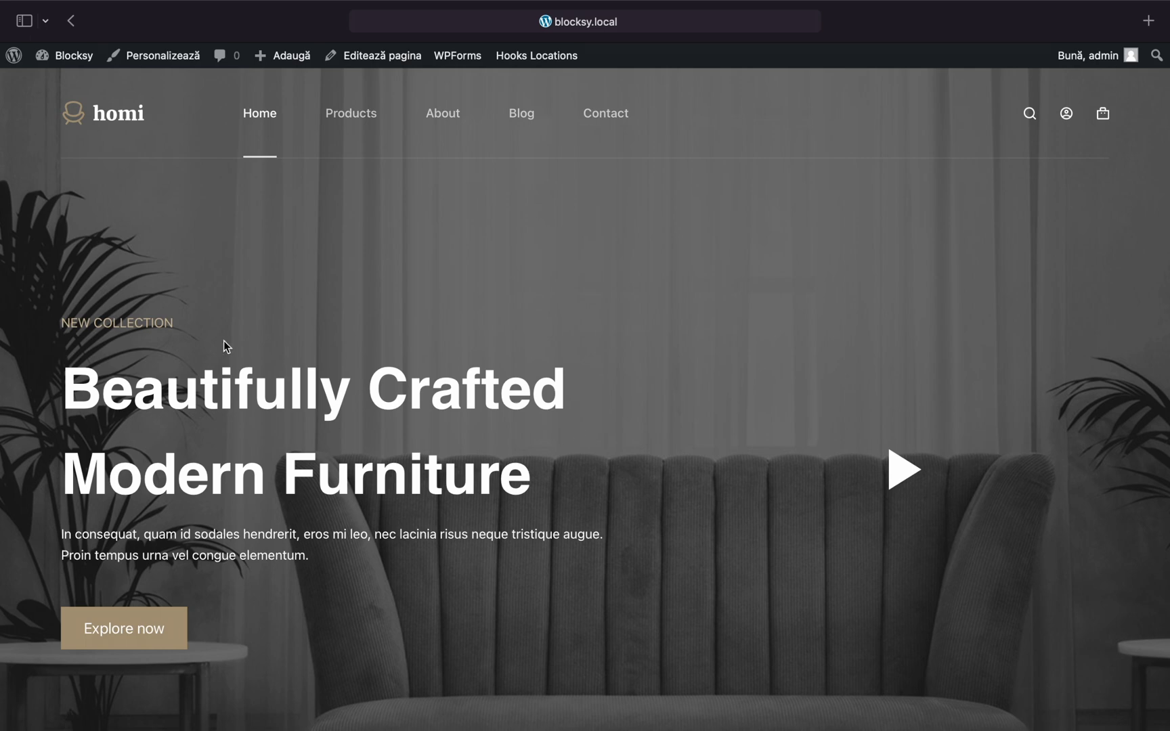
# - Leave the homi storefront for the WordPress admin dashboard via the site name
pyautogui.click(71, 54)
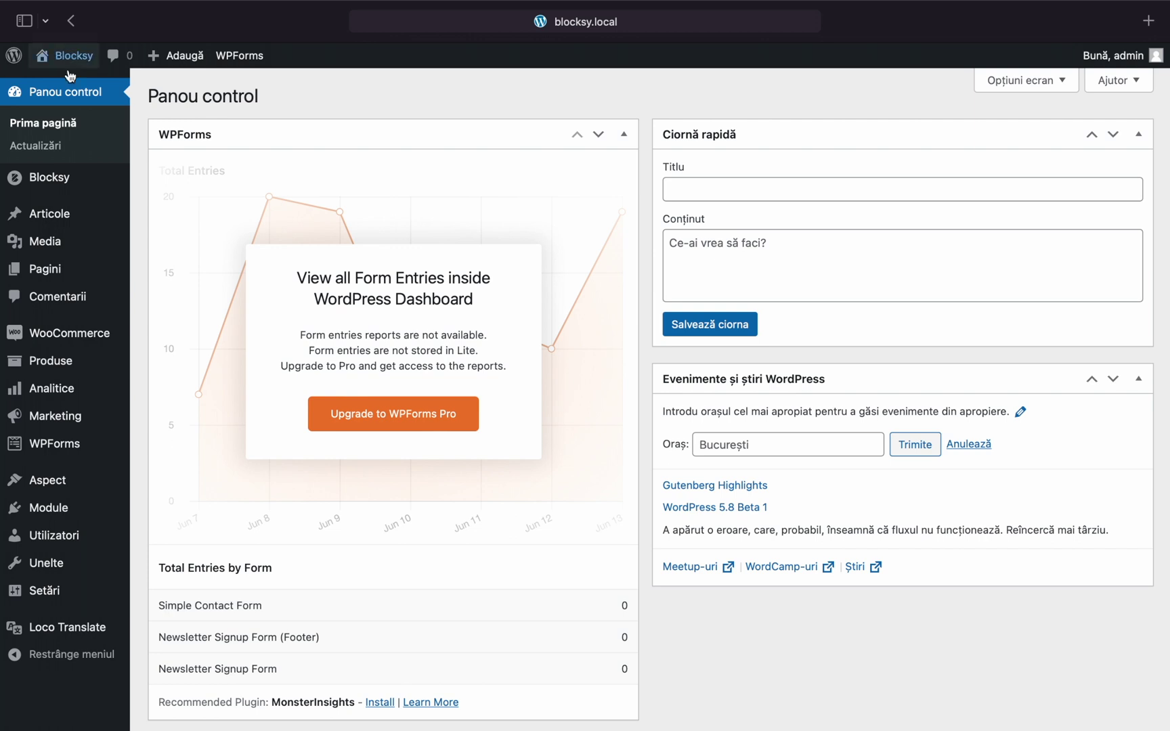
# - Open Loco Translate's Home page with the Blocksy theme and plugin bundles
pyautogui.click(82, 633)
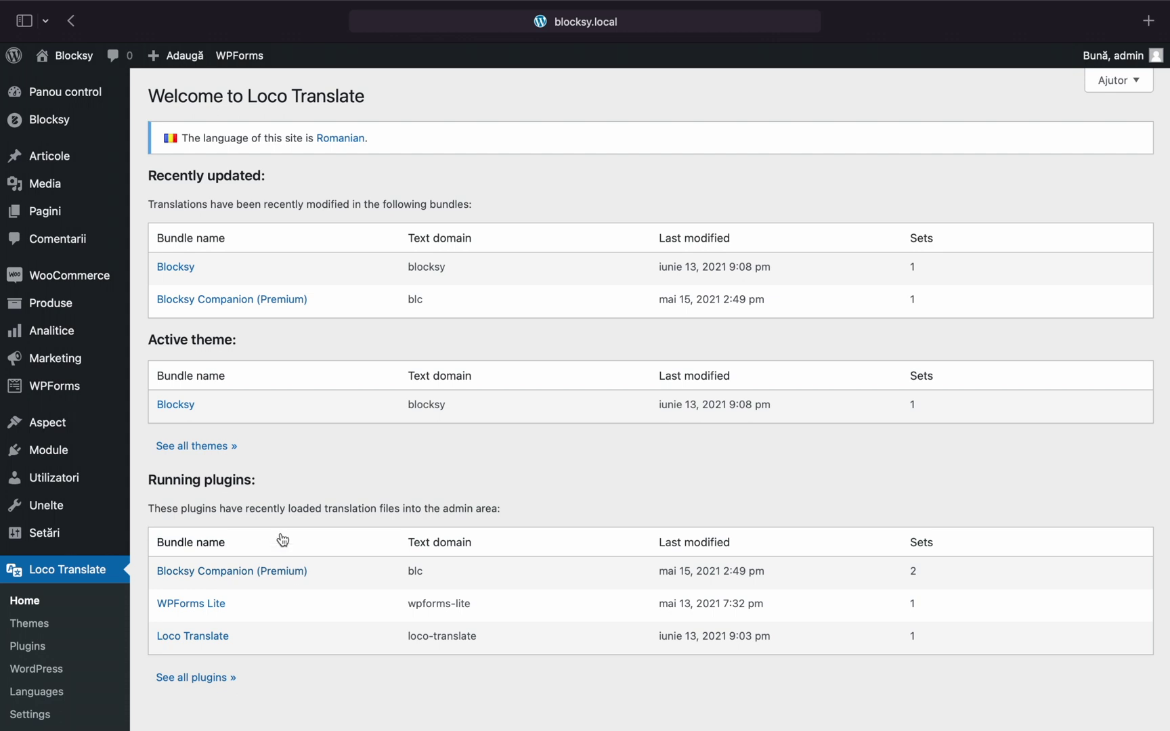
# - Open the Blocksy theme bundle and start a new language setup (881 strings in blocksy.pot)
pyautogui.click(175, 408)
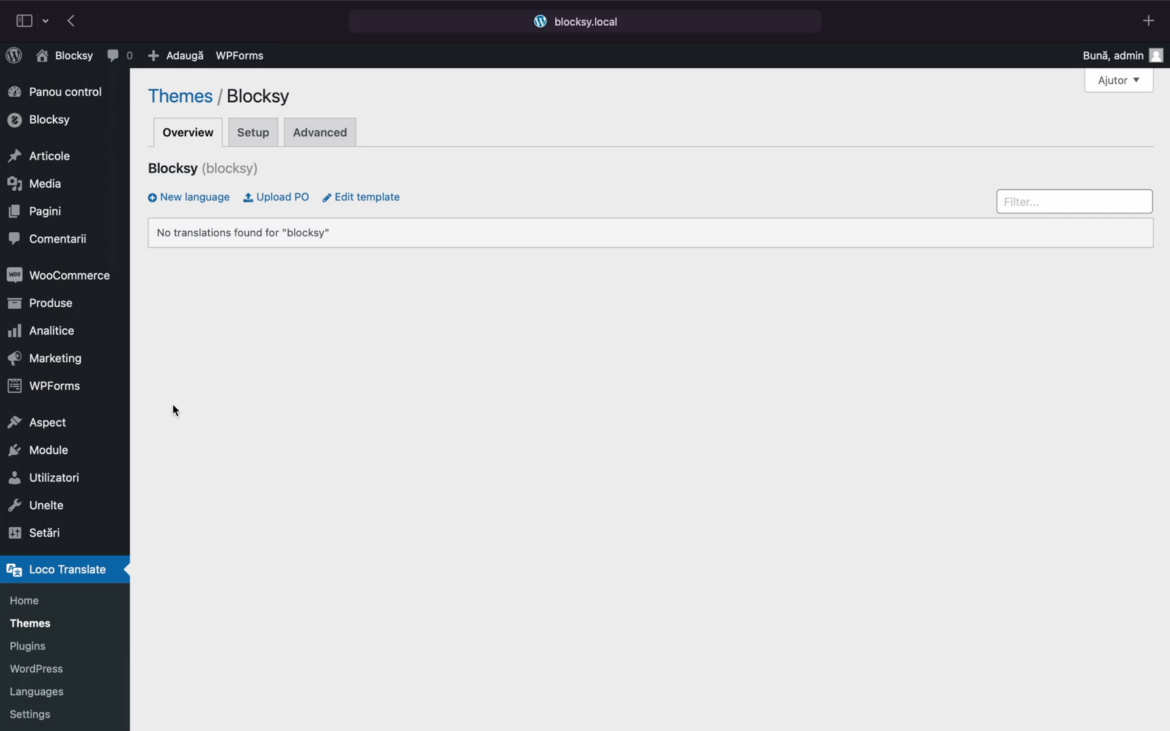
pyautogui.click(212, 206)
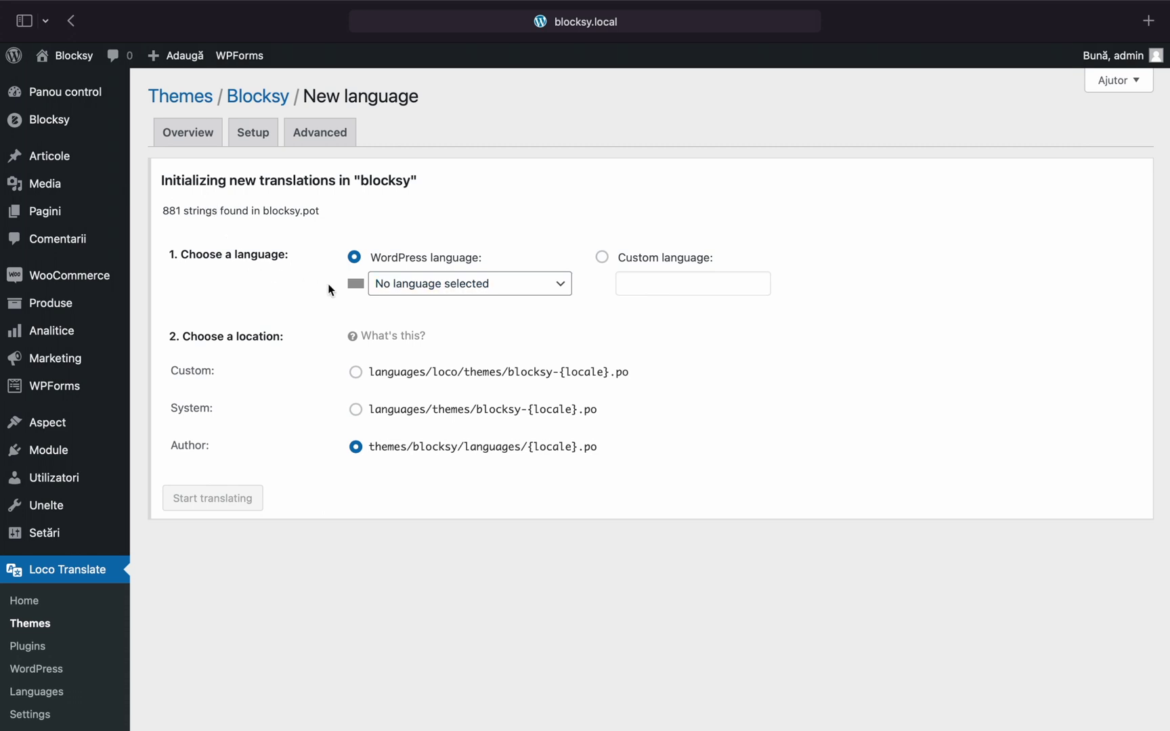
pyautogui.click(486, 285)
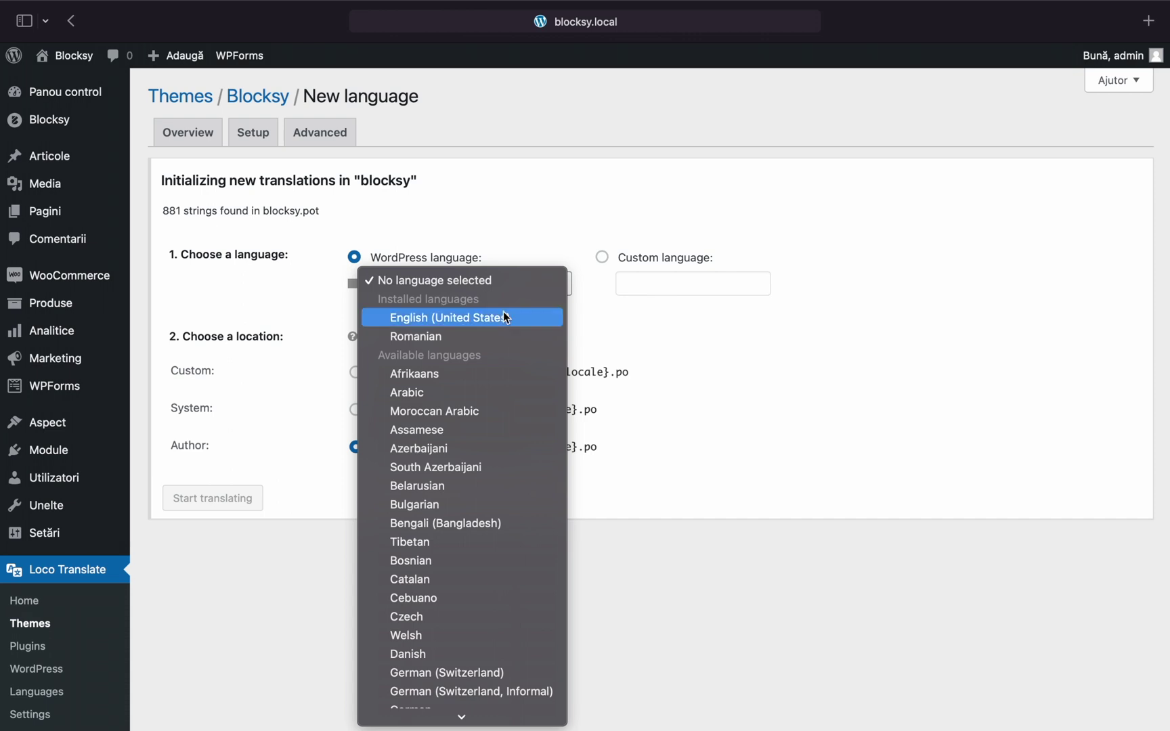
# - Create blocksy-ro_RO.po for Romanian in the custom languages/loco location, synced with blocksy.pot
pyautogui.click(525, 336)
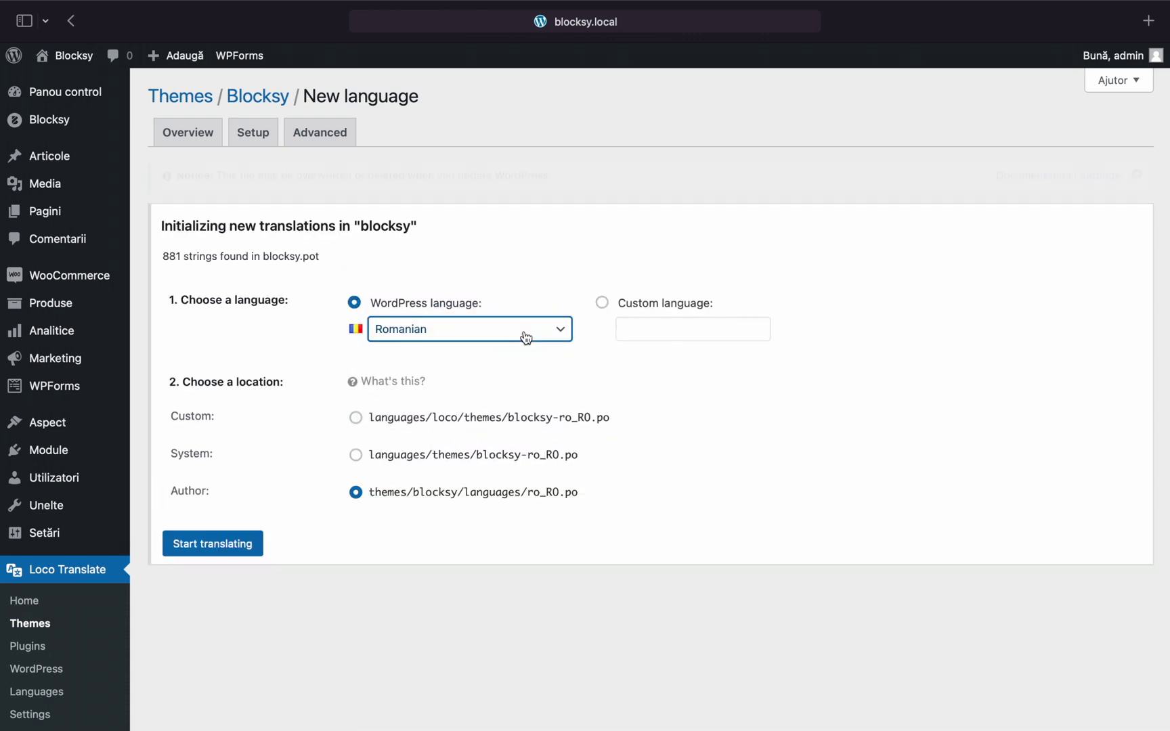
pyautogui.click(439, 418)
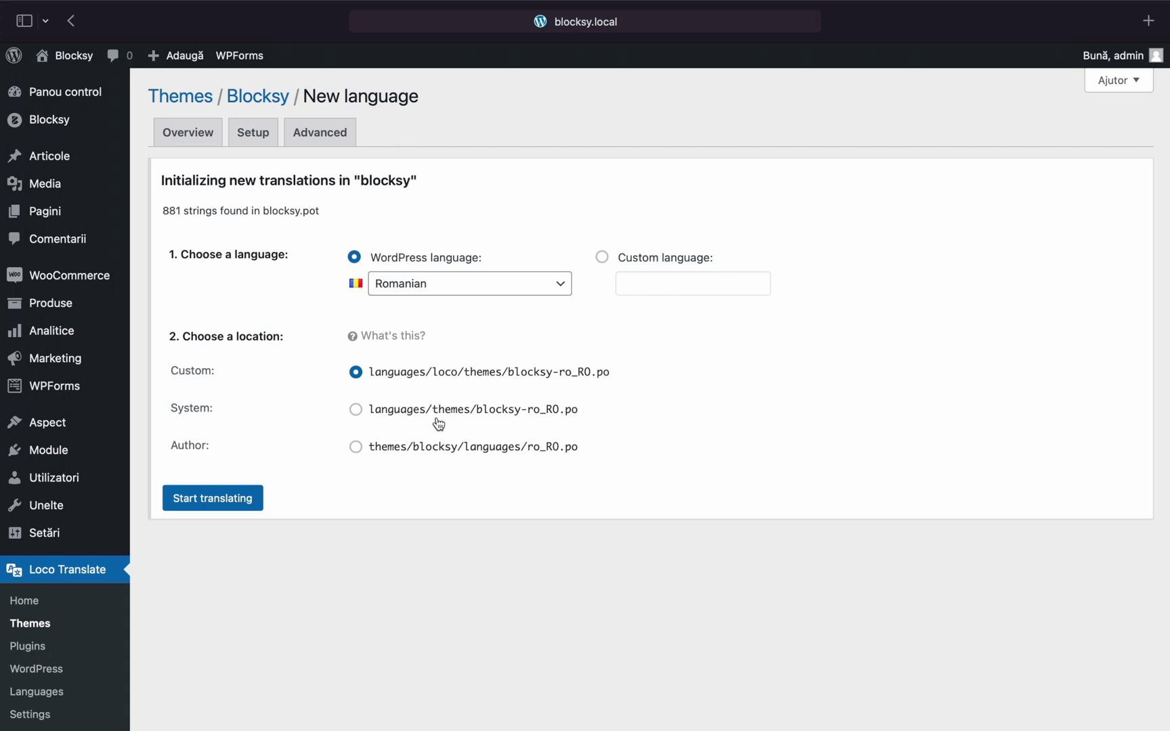
pyautogui.click(254, 507)
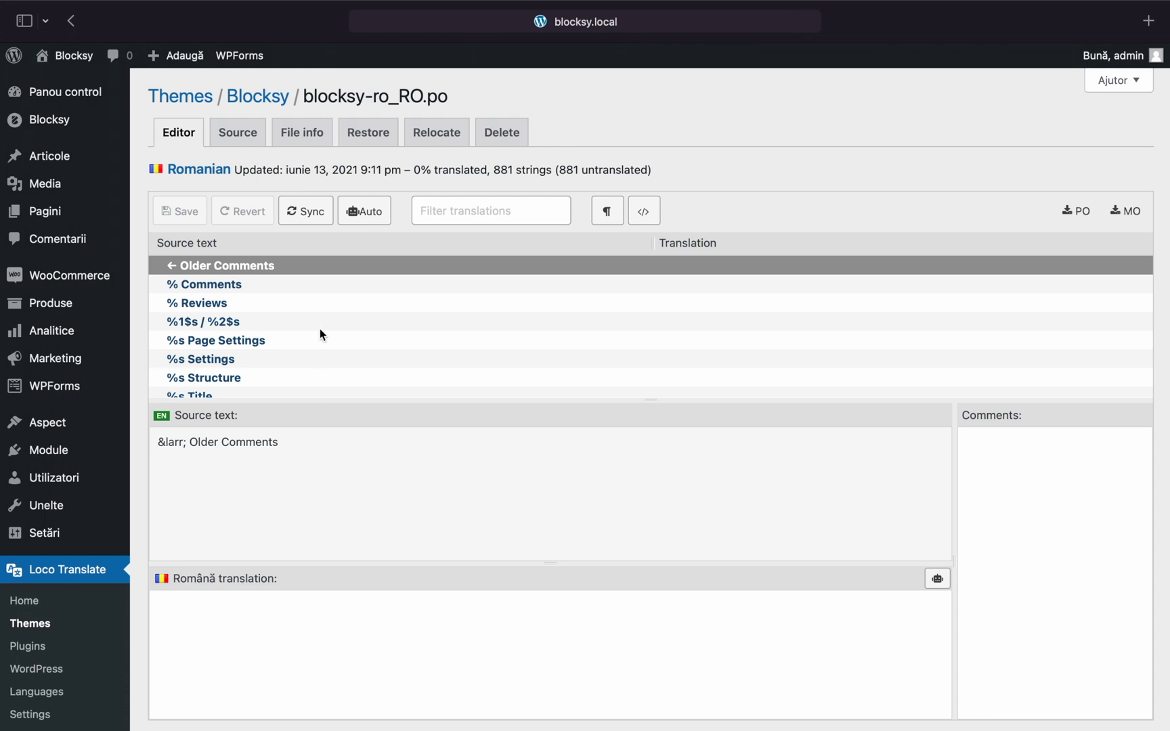
pyautogui.click(316, 222)
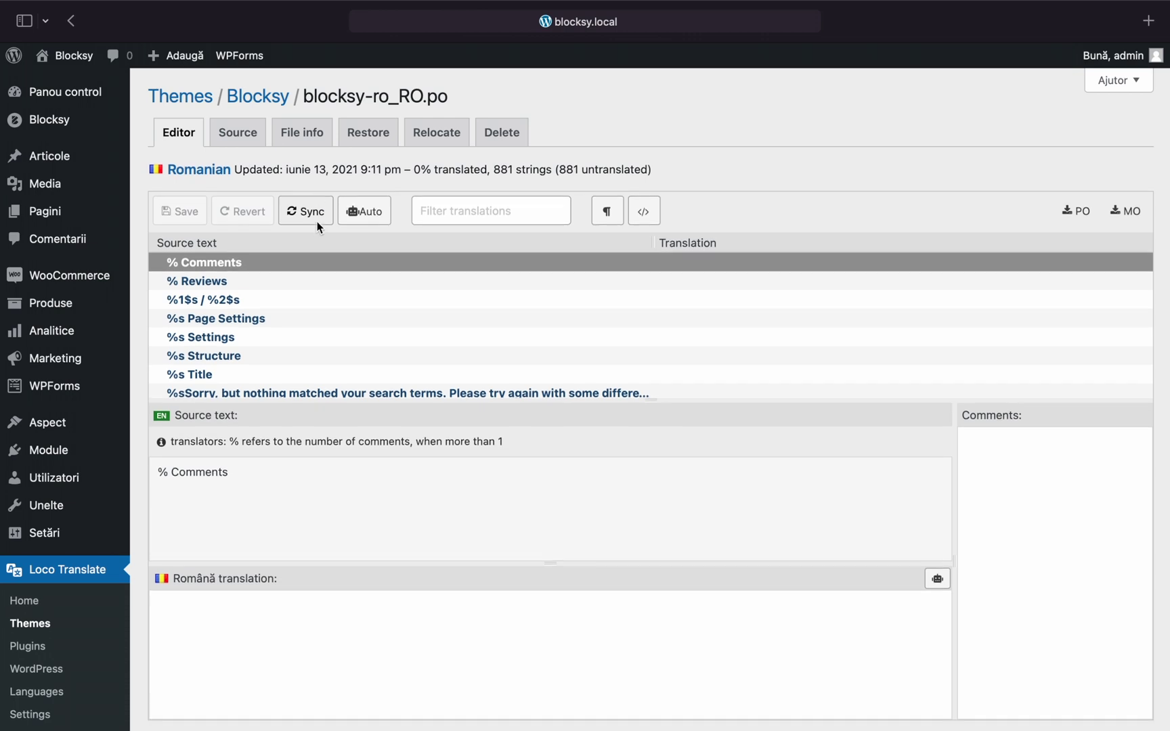
# - Filter for 'search', translate the placeholder 'Search' as 'Căutare', and save the file
pyautogui.click(433, 215)
pyautogui.write('search')
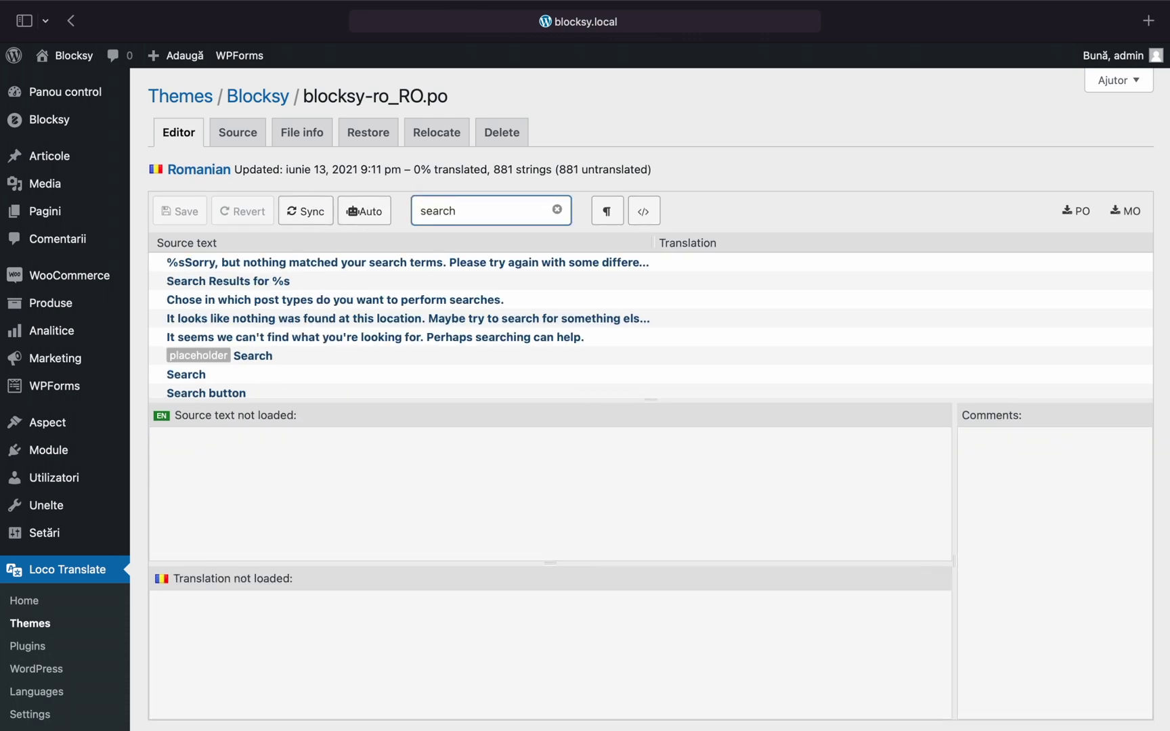
pyautogui.click(408, 356)
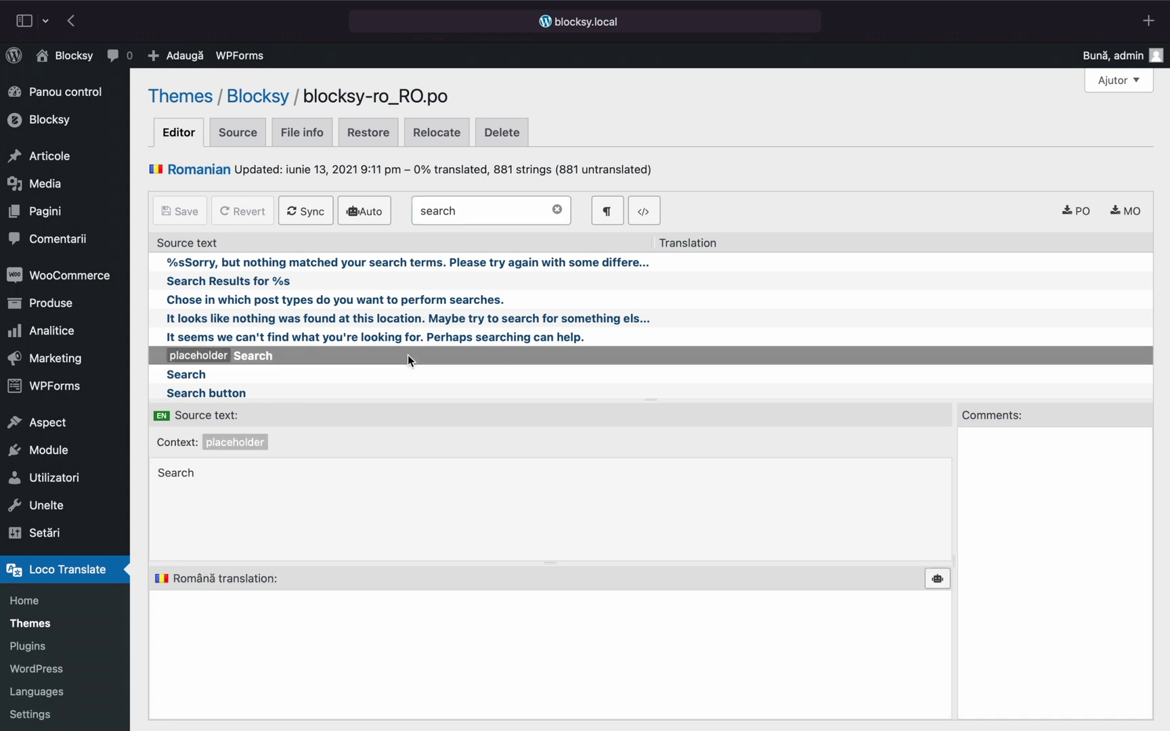
pyautogui.click(446, 621)
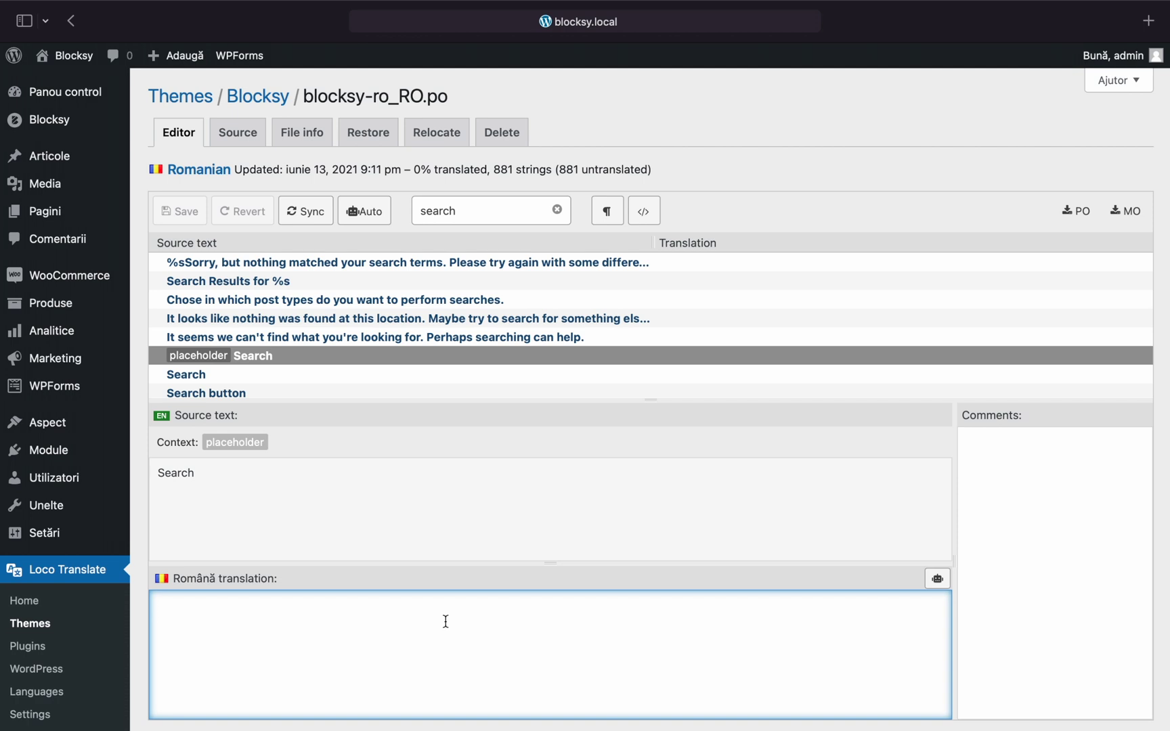
pyautogui.write('Căutare')
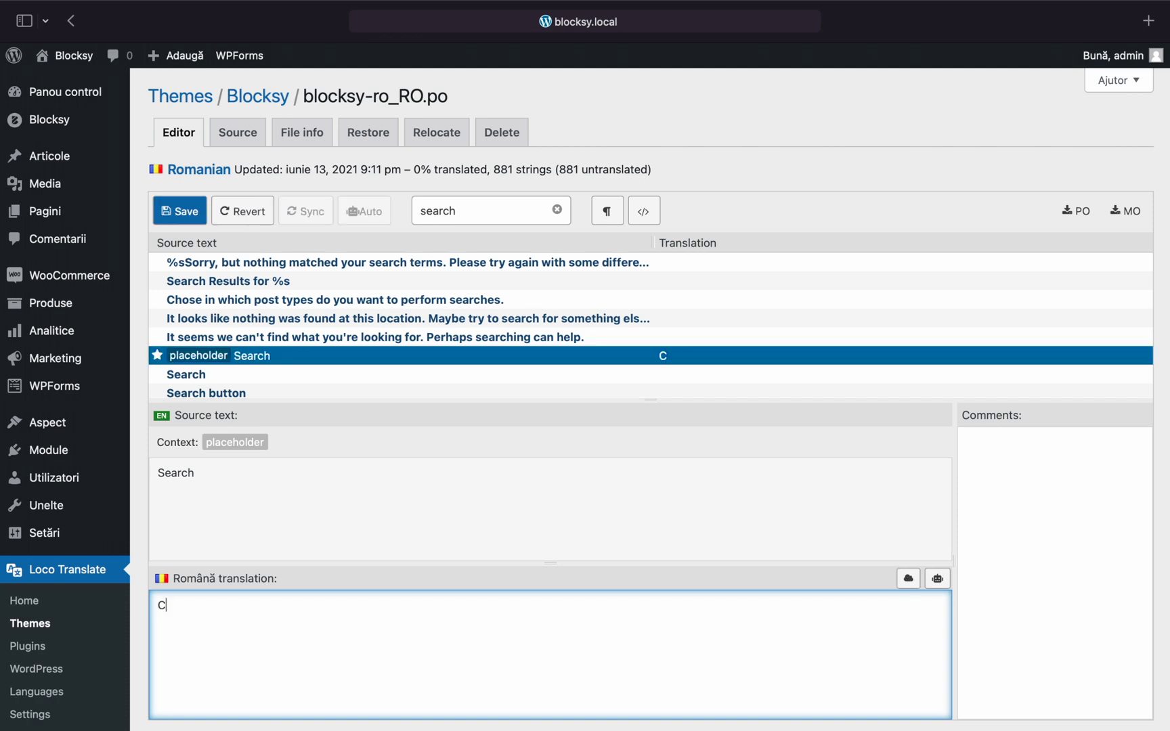
pyautogui.click(189, 219)
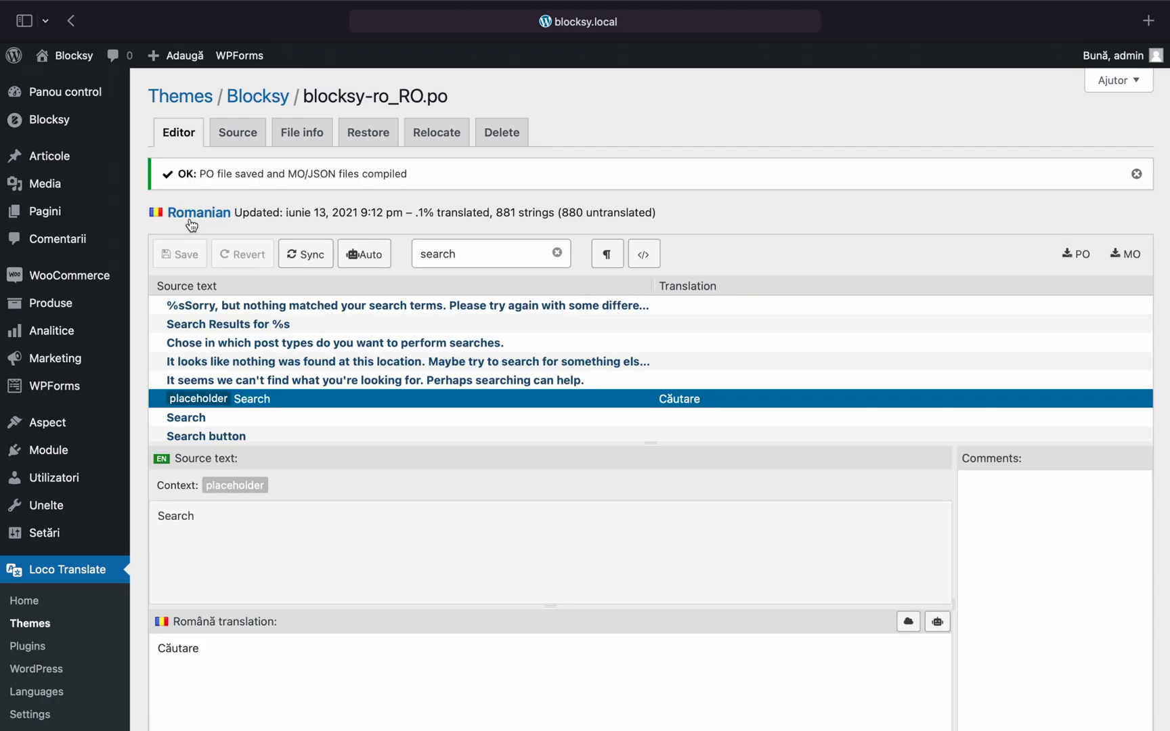
pyautogui.keyDown('super'); pyautogui.click(95, 59); pyautogui.keyUp('super')
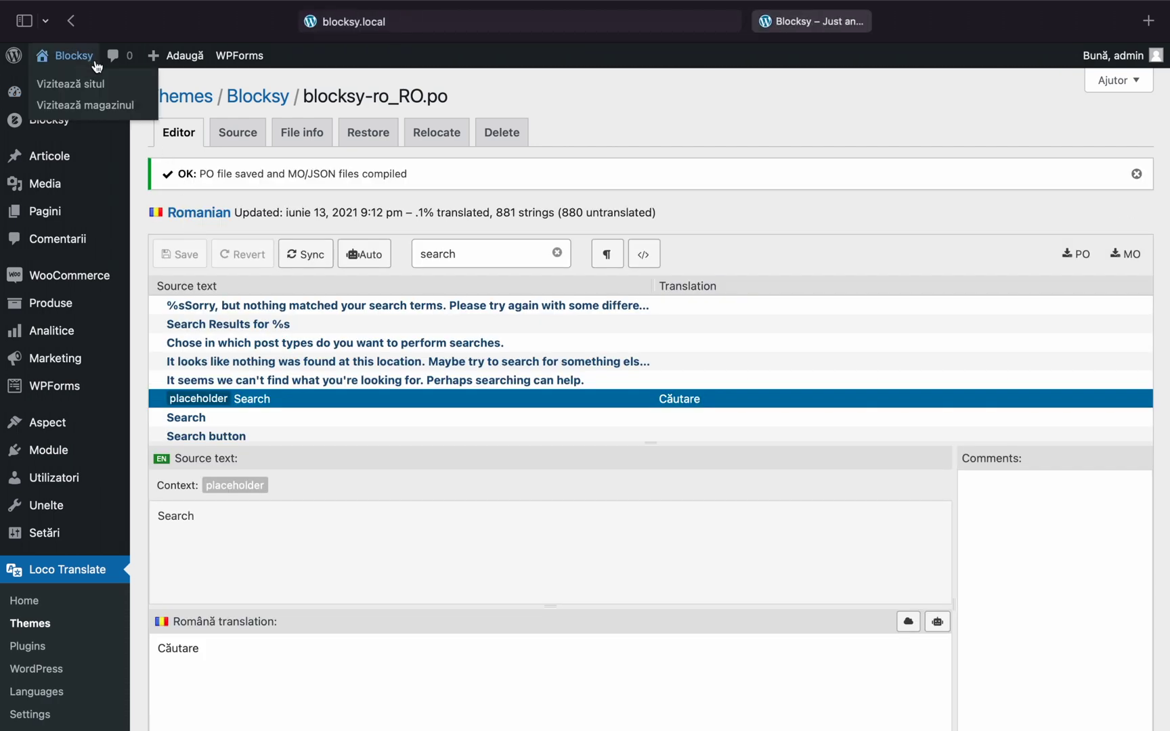
# - Check the storefront search overlay shows the 'Căutare' placeholder, then close it
pyautogui.hotkey('ctrl', 'Tab')
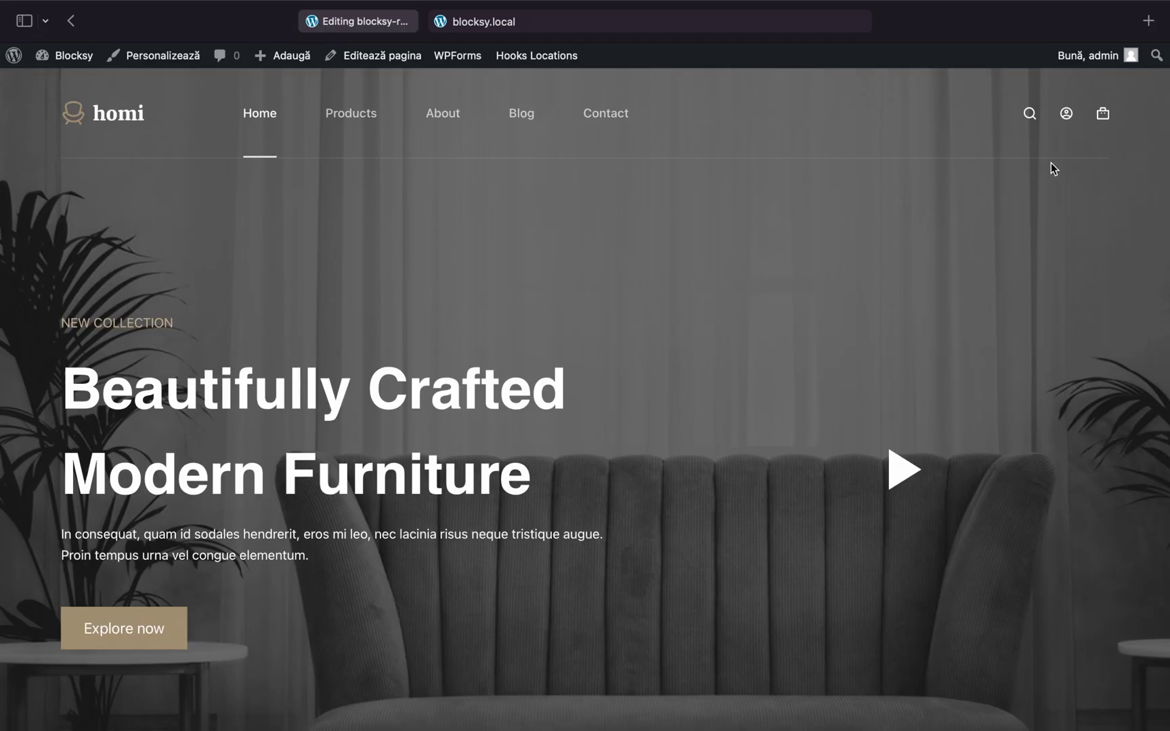
pyautogui.click(1028, 114)
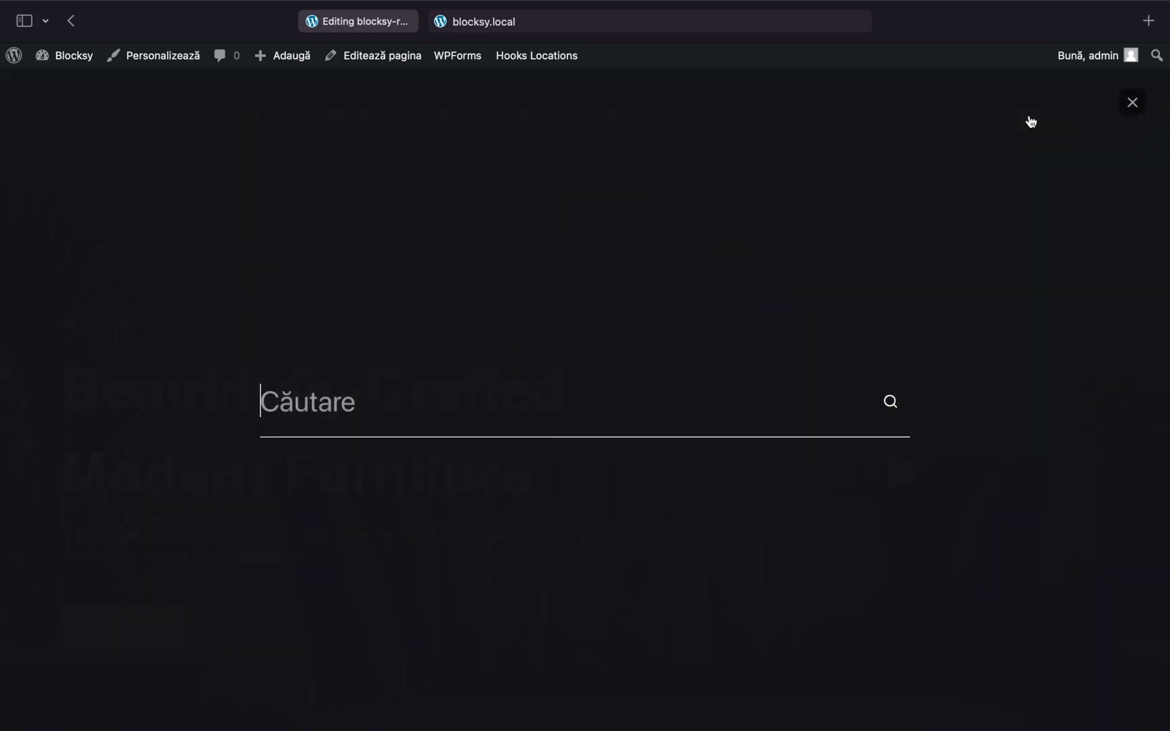
pyautogui.click(1131, 107)
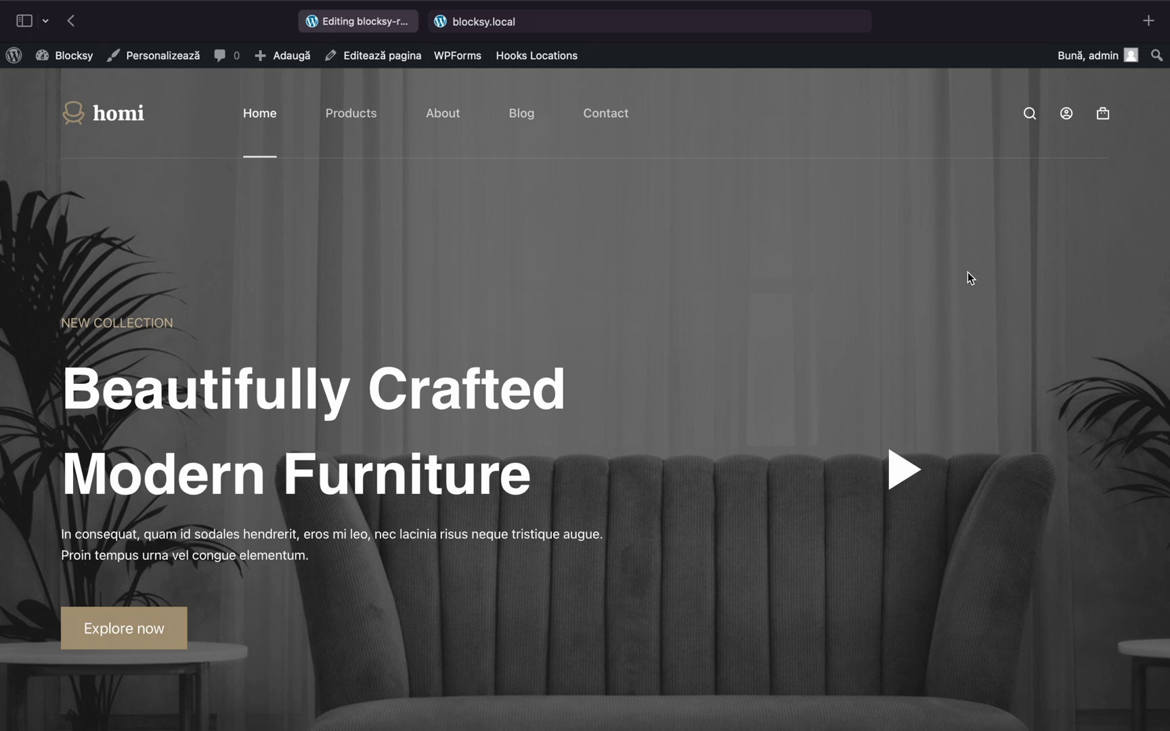
# - Create a Romanian blc-ro_RO.po for Blocksy Companion (Premium) in the custom location, 742 strings
pyautogui.press('super+grave')
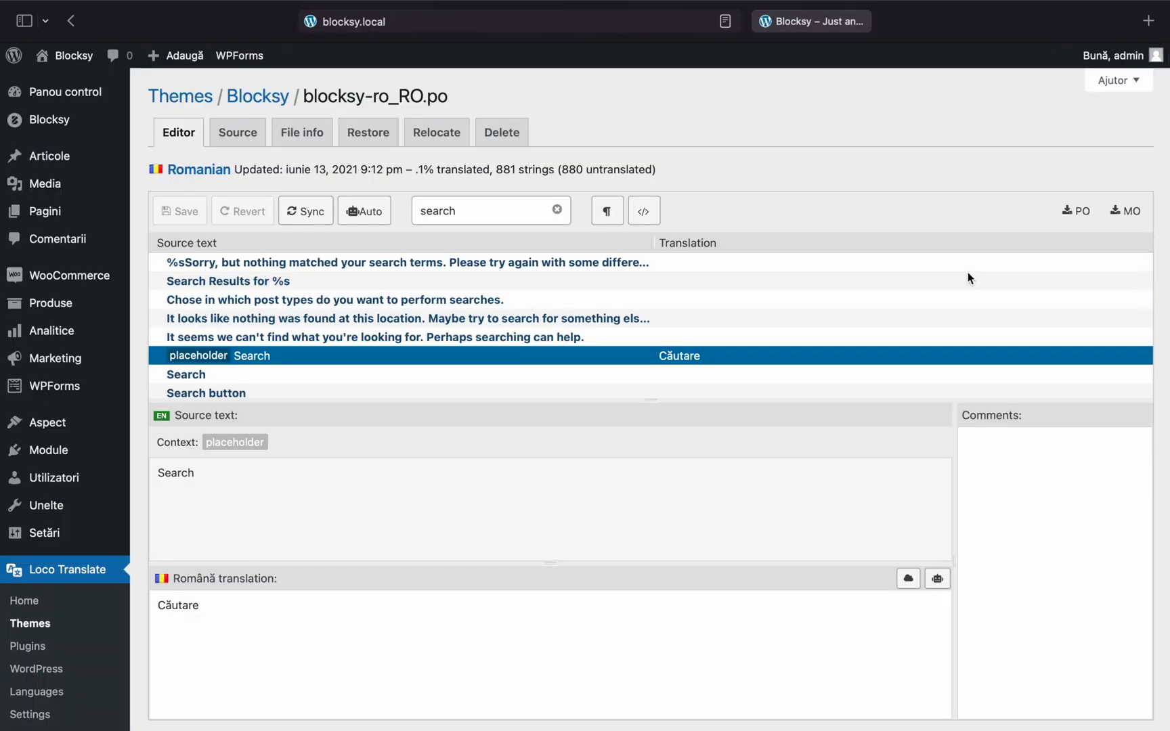
pyautogui.click(55, 654)
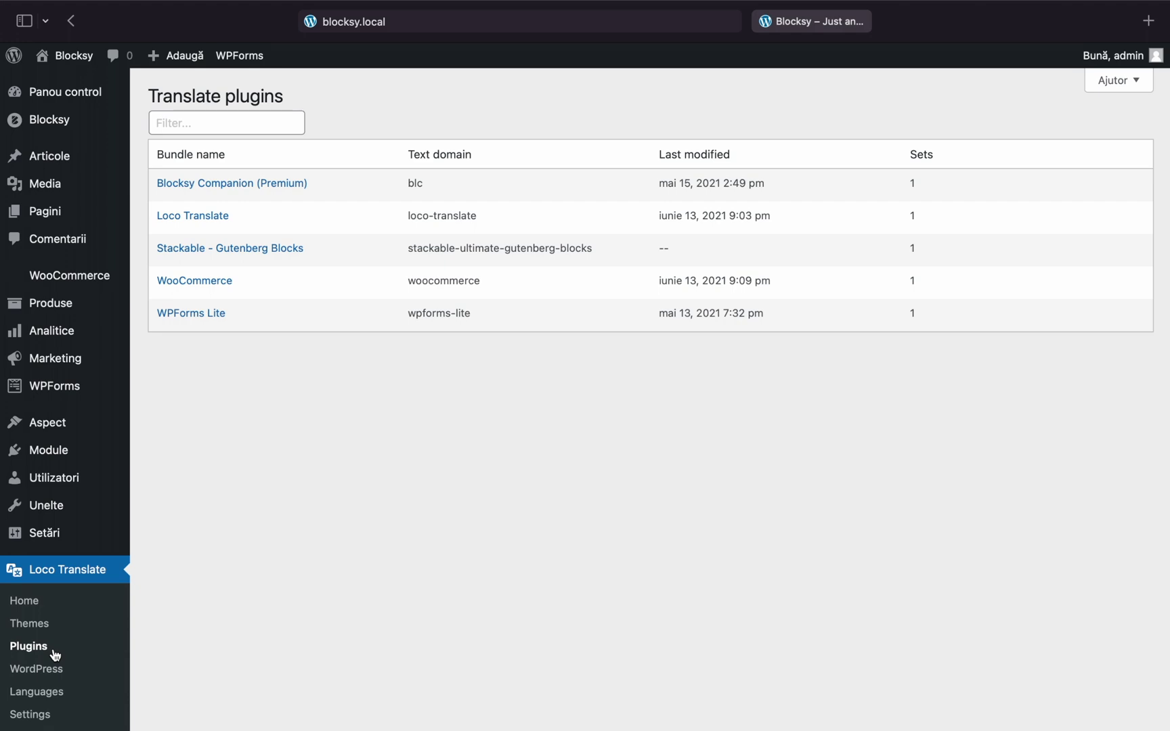
pyautogui.click(293, 192)
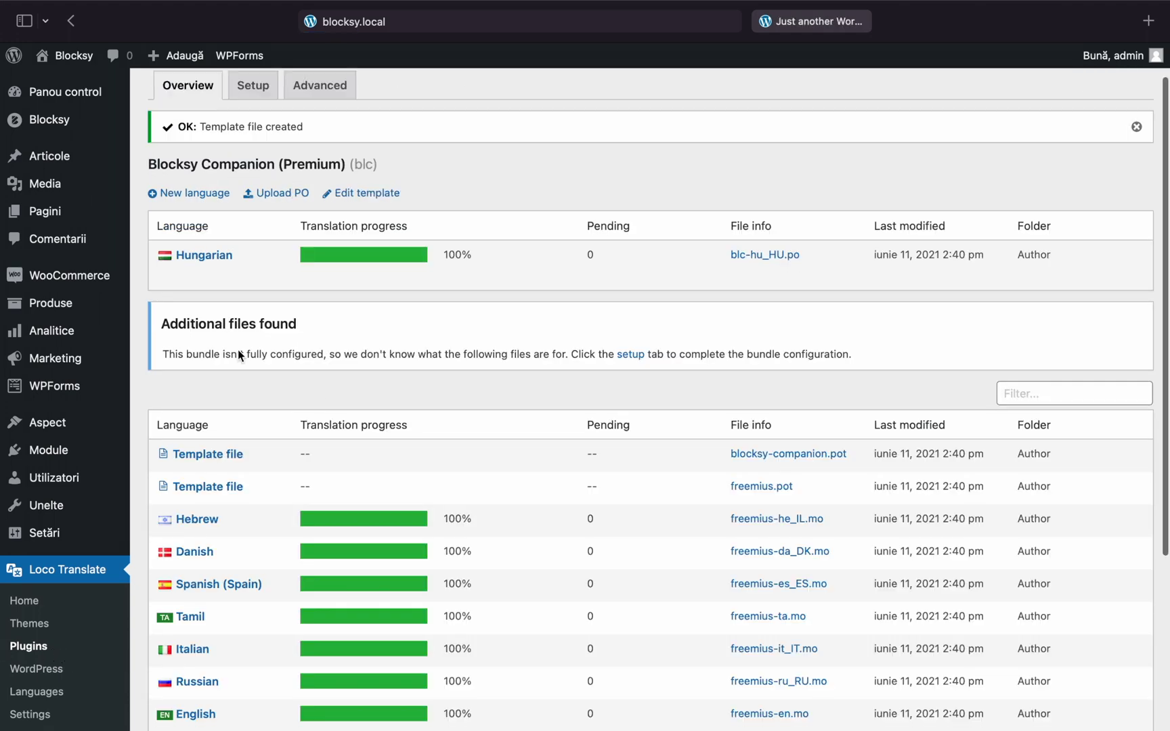
pyautogui.click(203, 192)
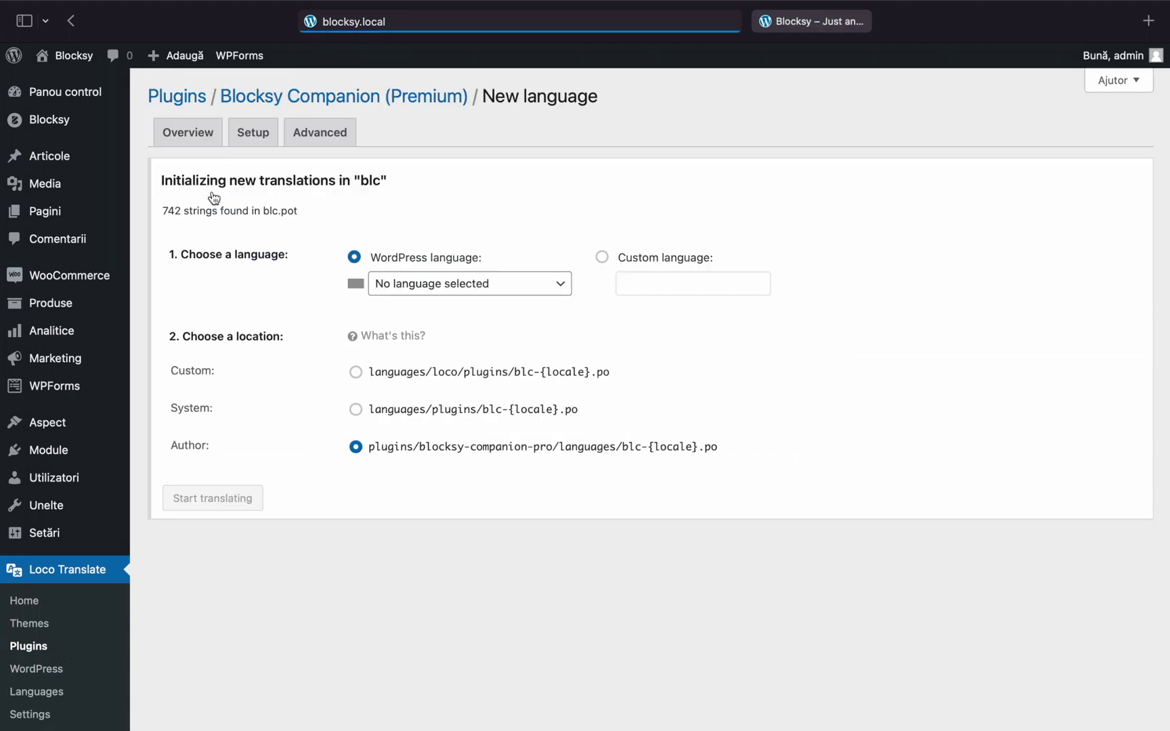
pyautogui.click(469, 329)
pyautogui.click(447, 326)
pyautogui.click(356, 418)
pyautogui.click(229, 507)
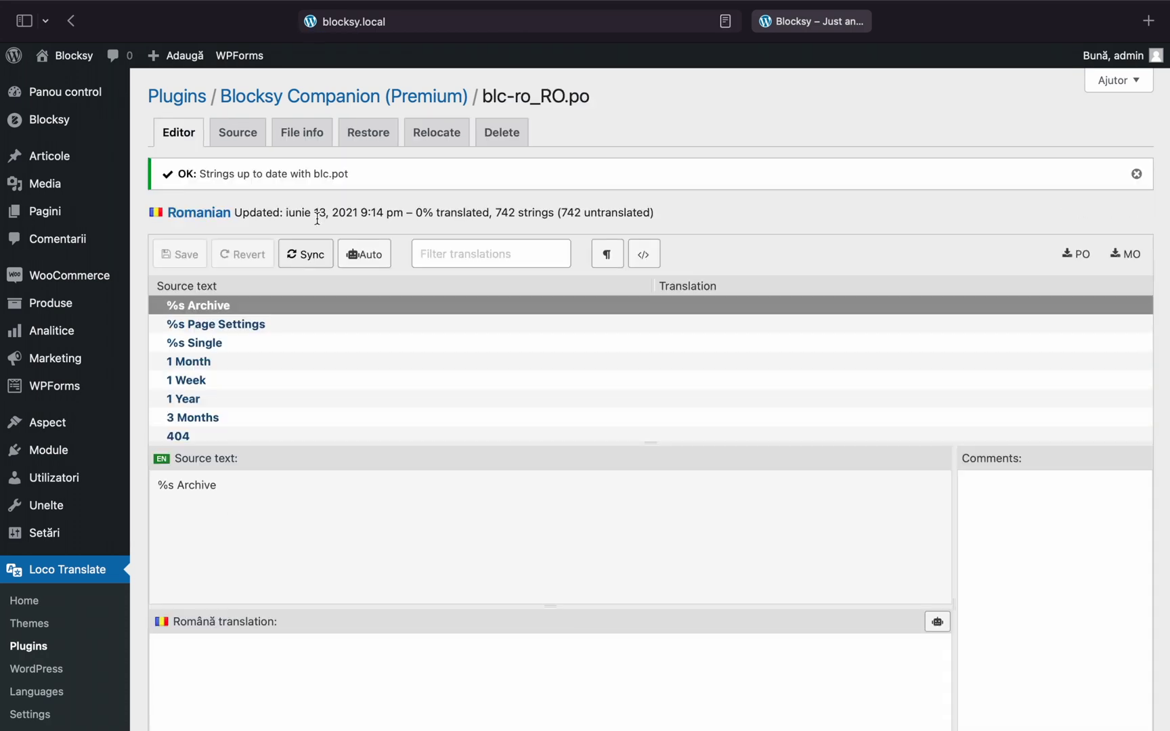
pyautogui.click(449, 252)
# - Translate 'Login' as 'Înregistrare' and 'Sign Up' as 'Creare cont', then save the Companion file
pyautogui.write('login')
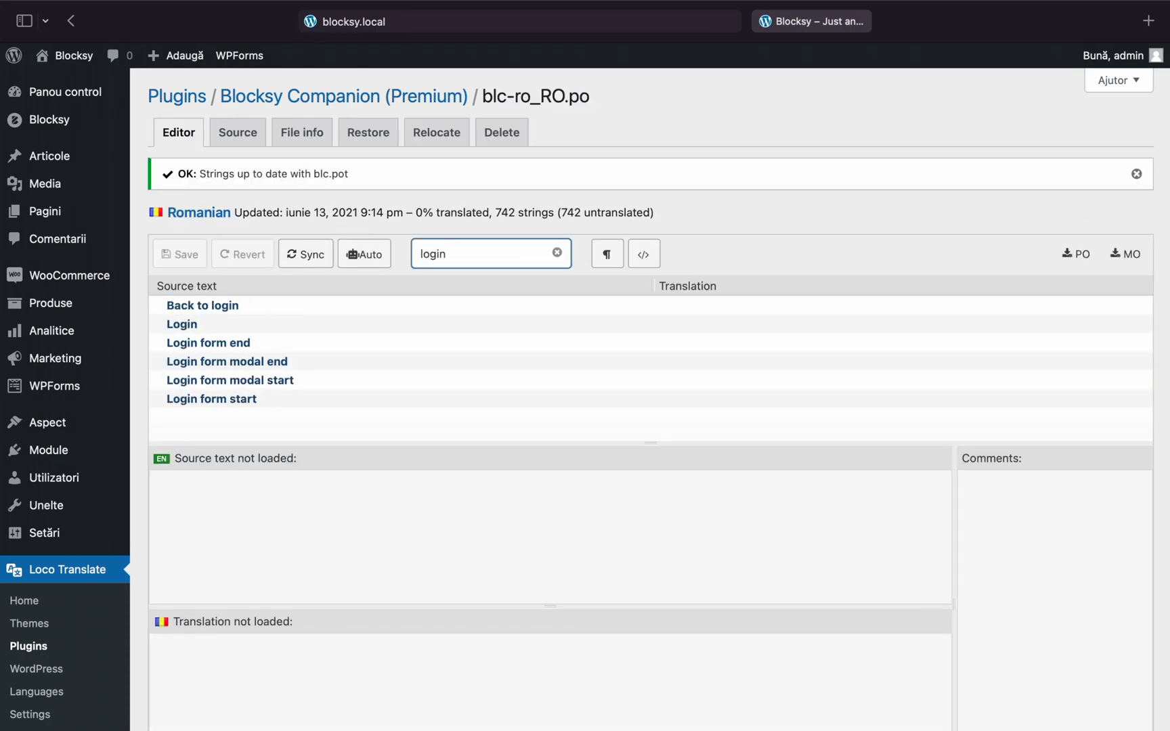
pyautogui.click(449, 328)
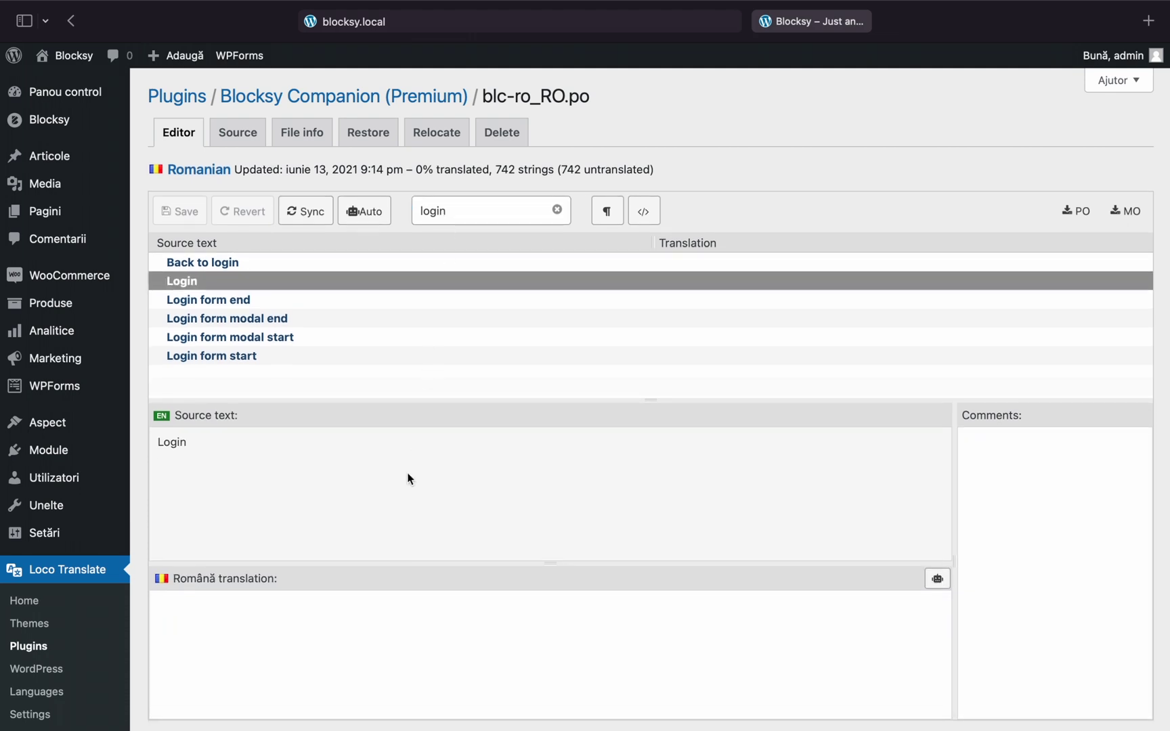
pyautogui.write('Înregistrare')
pyautogui.doubleClick(474, 211)
pyautogui.write('sign up')
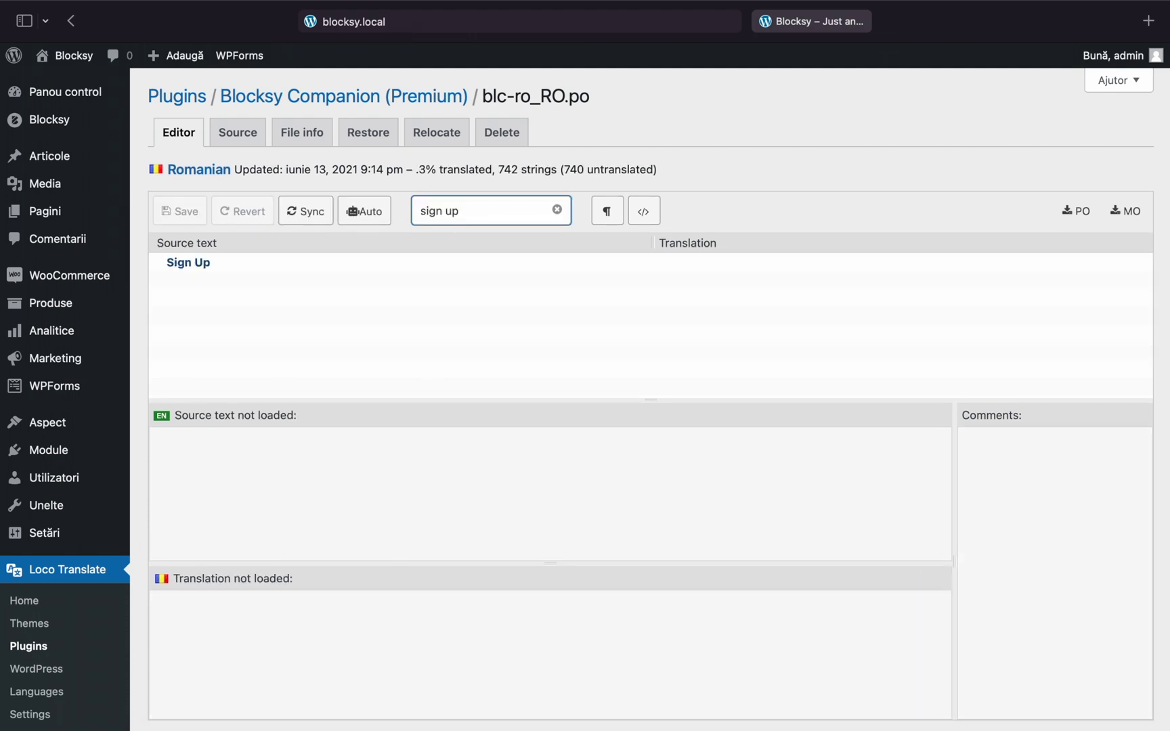
pyautogui.click(554, 262)
pyautogui.click(523, 606)
pyautogui.write('Creare cont')
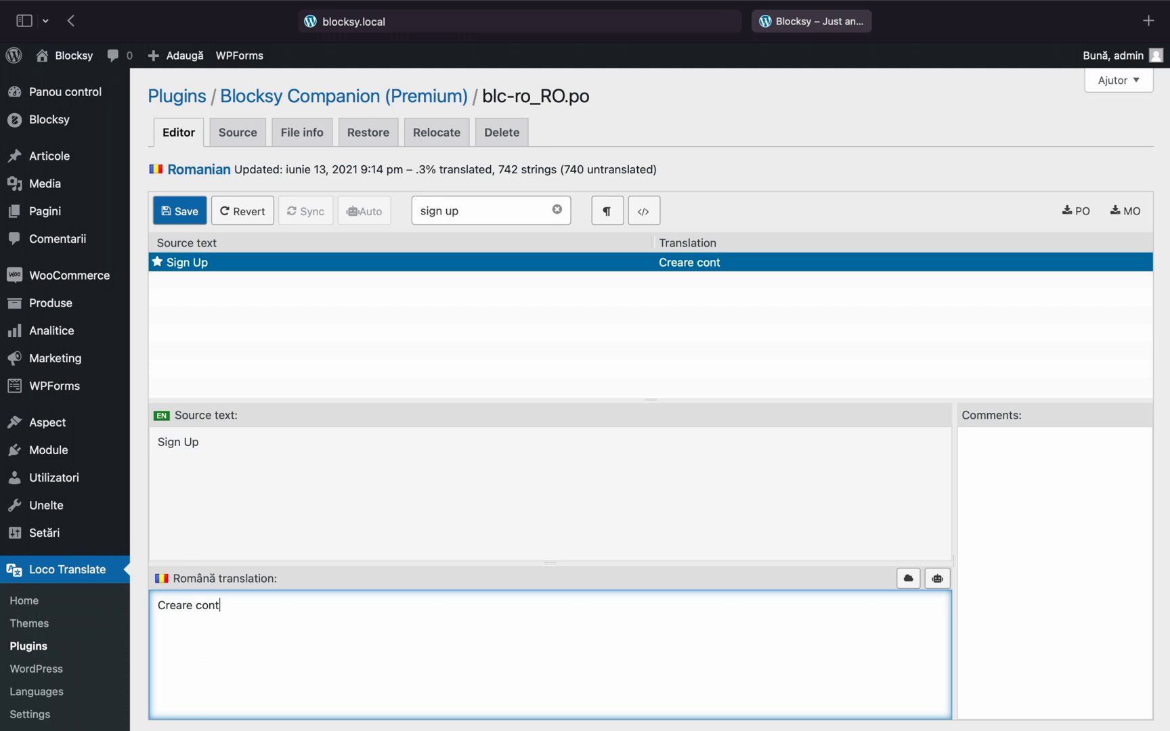
pyautogui.click(204, 219)
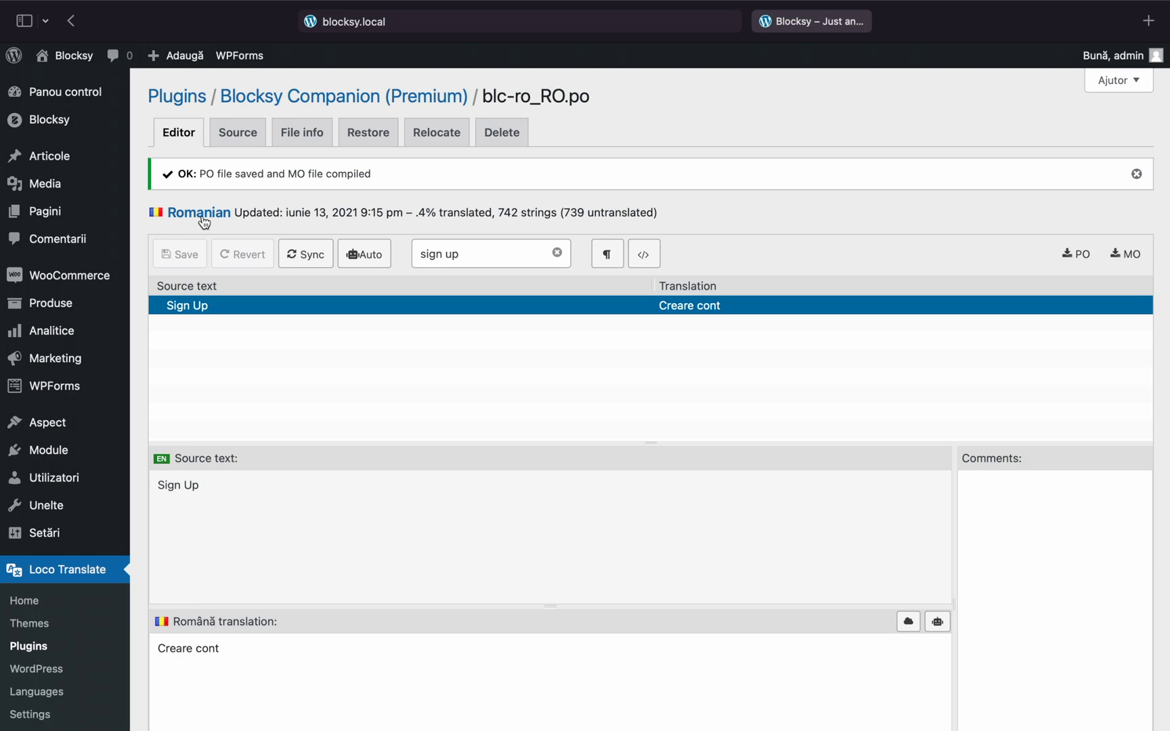
pyautogui.hotkey('ctrl', 'Right')
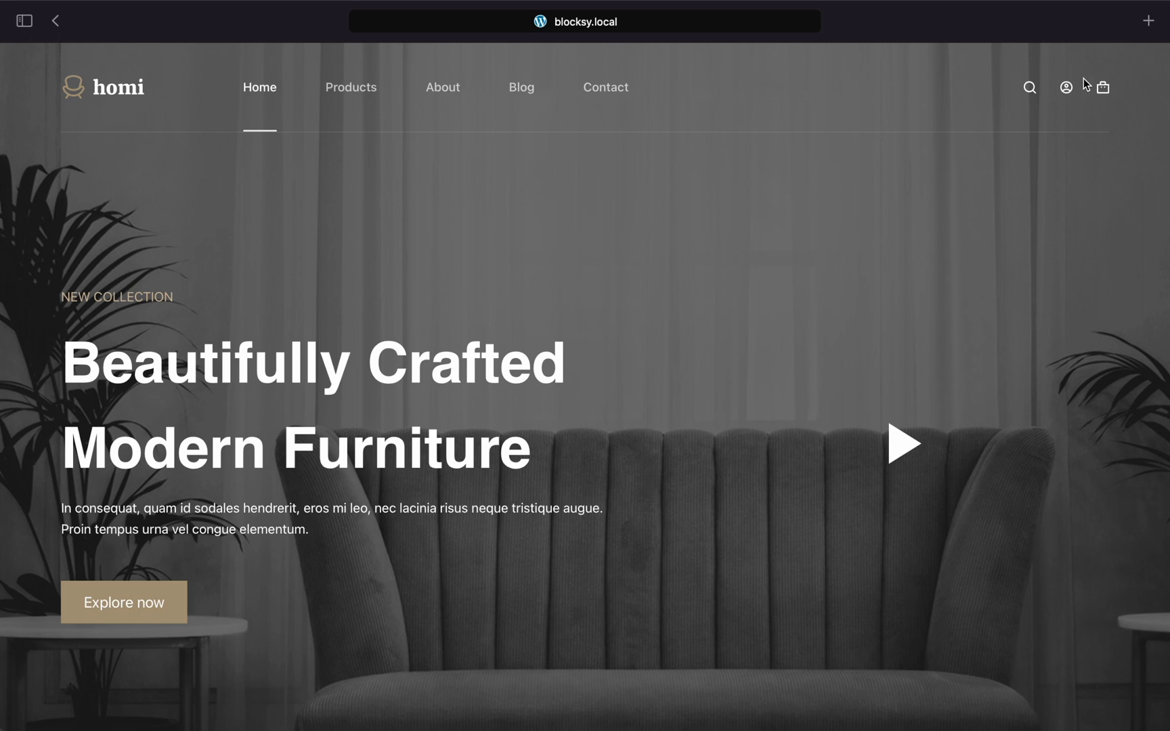
# - Open the storefront account modal to see the 'Înregistrare' and 'Creare cont' tabs
pyautogui.click(1068, 98)
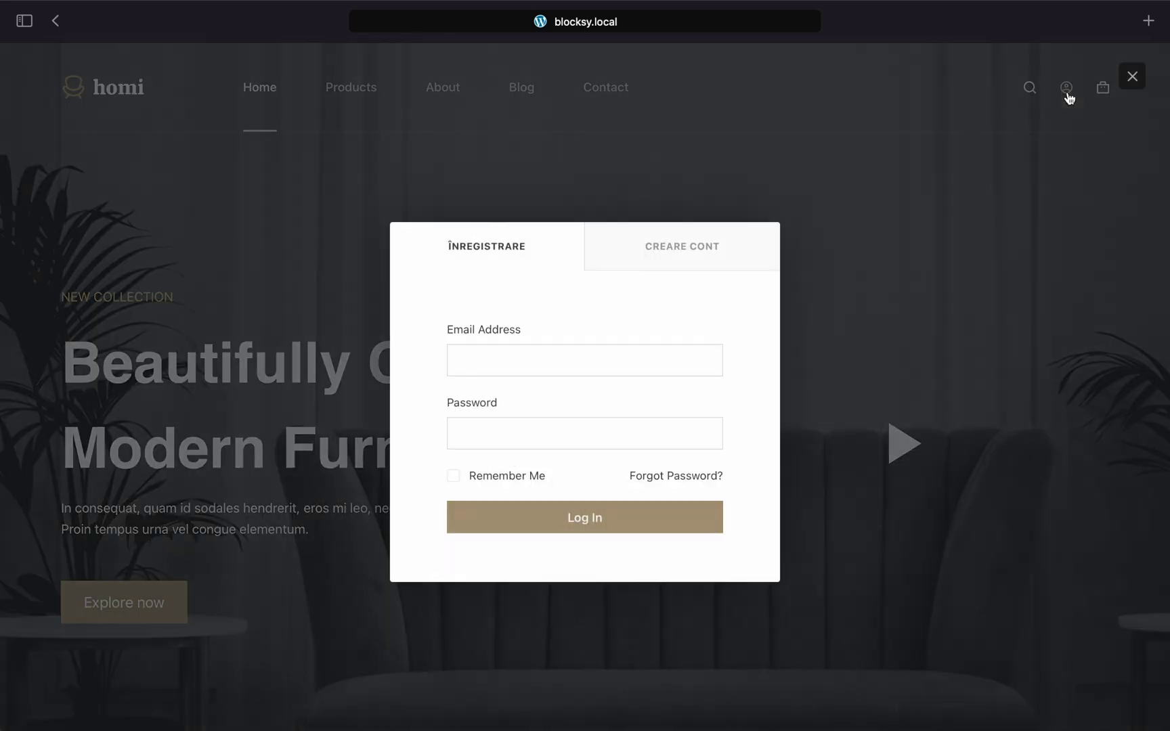